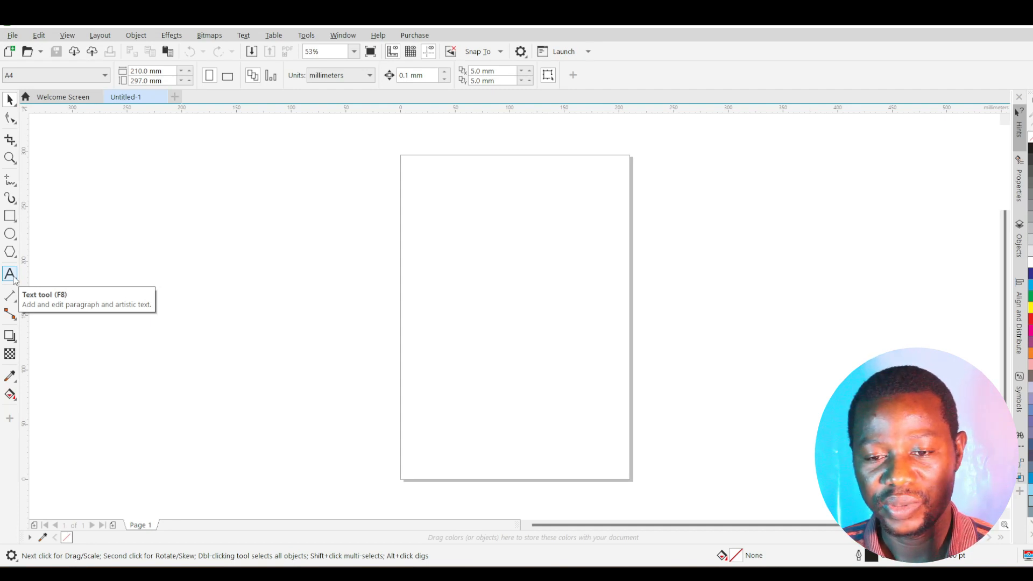
Add the artistic text "real quick", enlarge it to about 110 mm wide, and place it near the top of the page
click(11, 274)
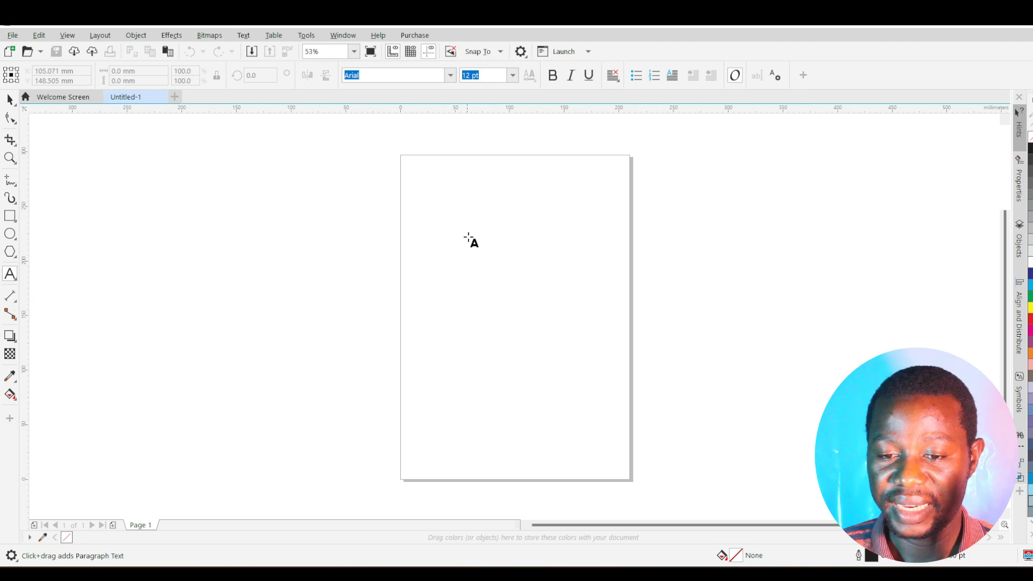
click(456, 220)
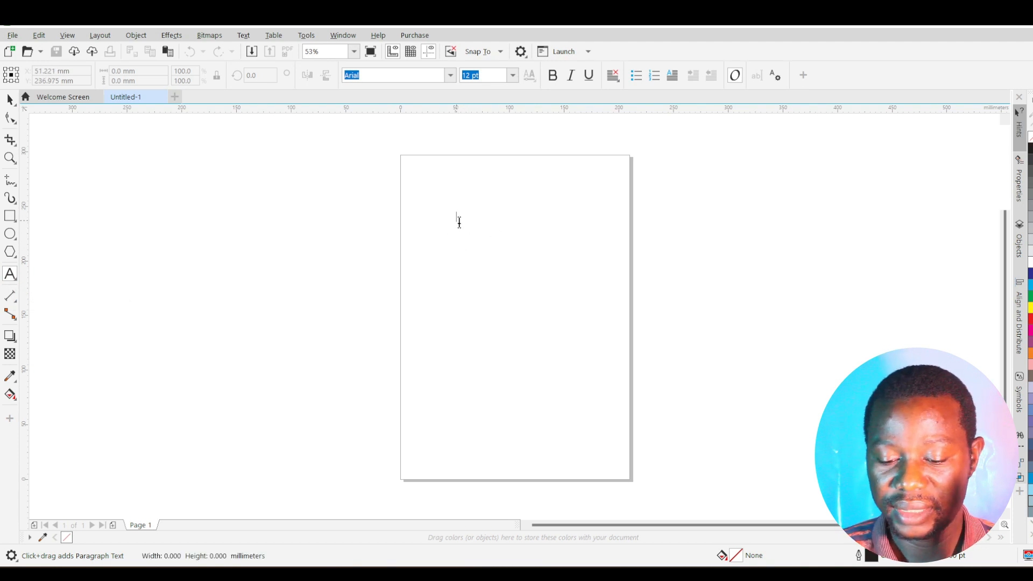
text(real quick)
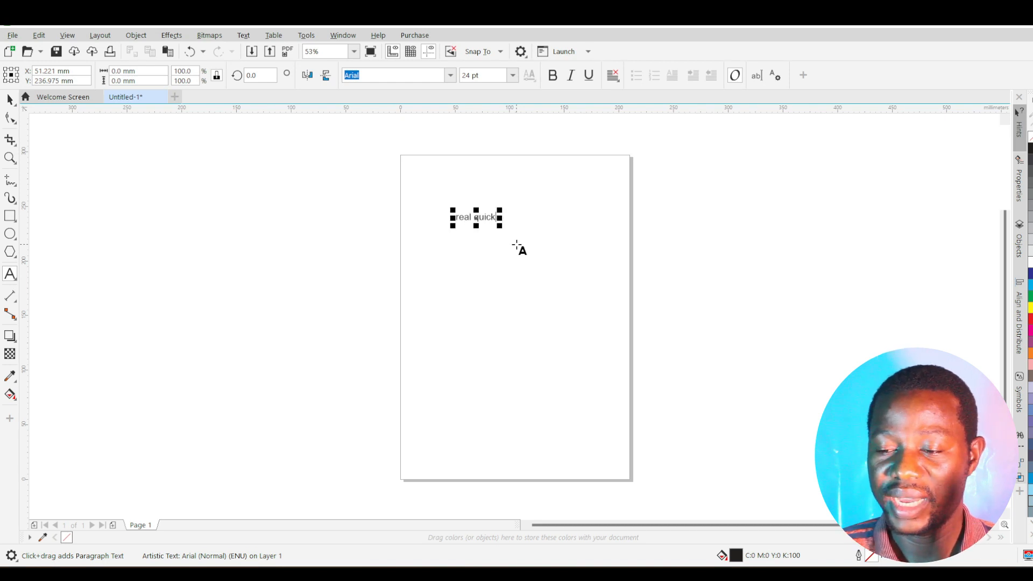
key(ctrl+space)
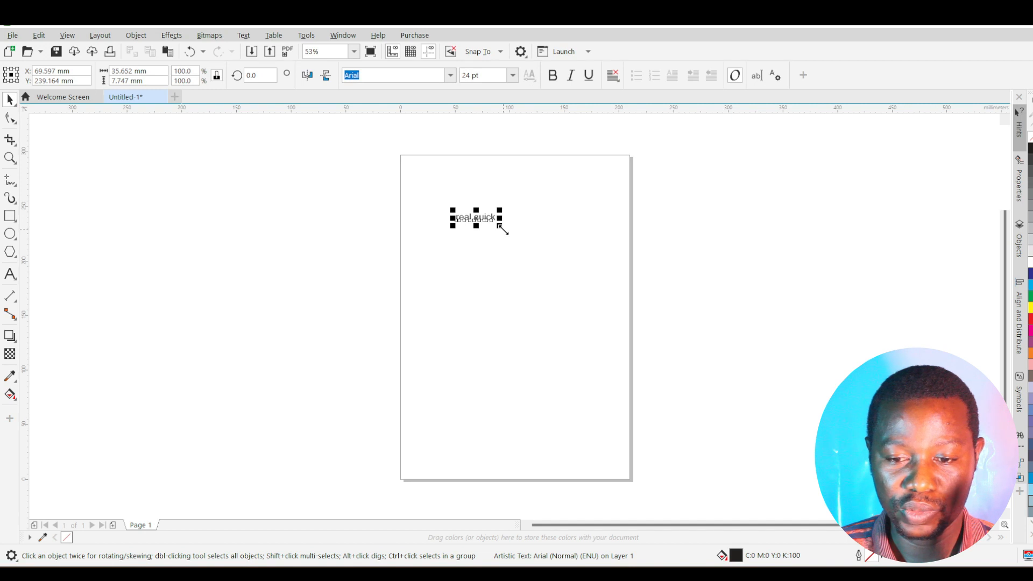
drag(503, 230, 583, 263)
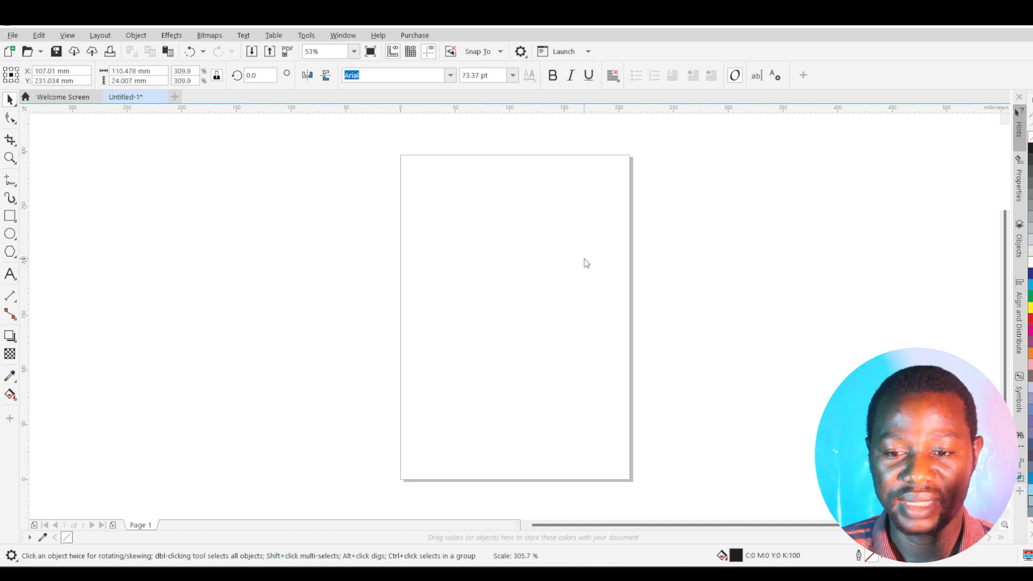
drag(515, 227, 518, 210)
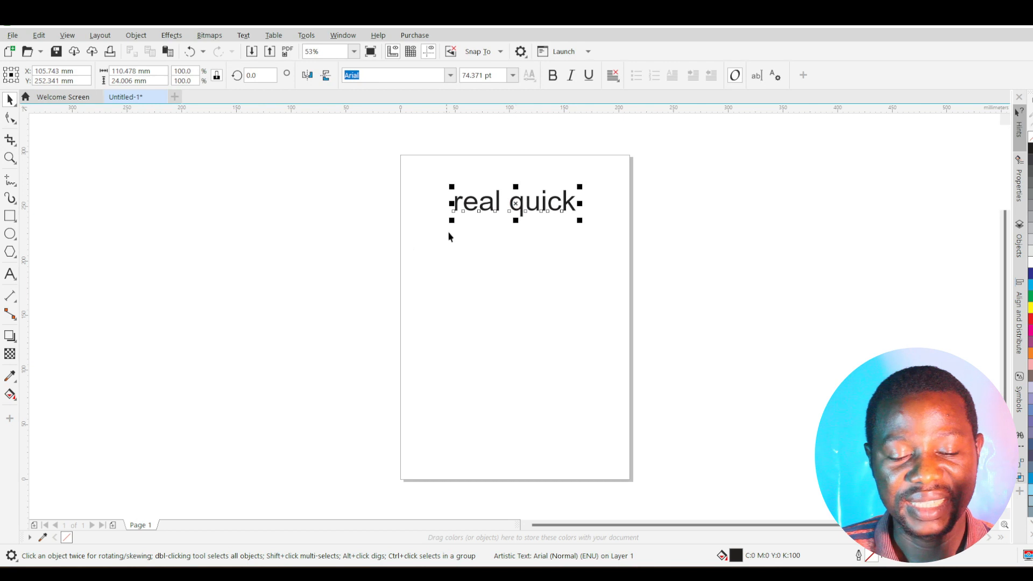
Draw an empty paragraph text frame about 129 by 58 mm and position it directly beneath the "real quick" heading
click(10, 274)
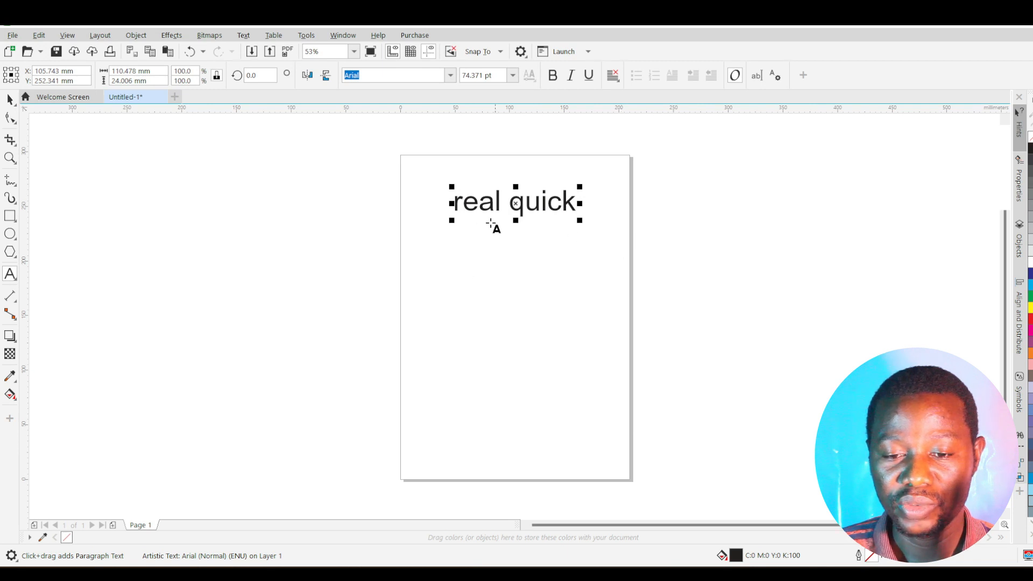
drag(420, 236, 561, 329)
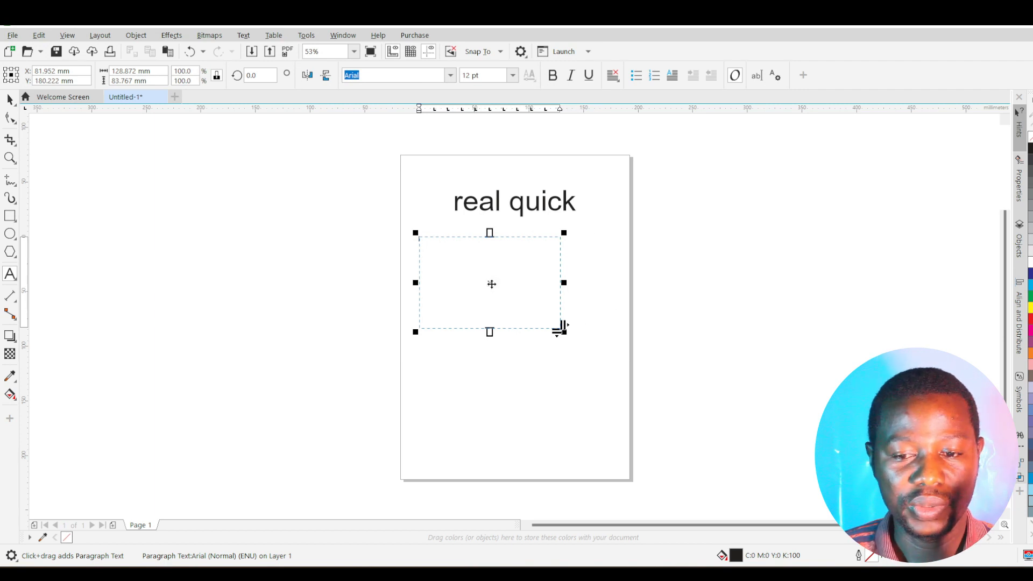
drag(491, 283, 525, 256)
drag(524, 296, 524, 281)
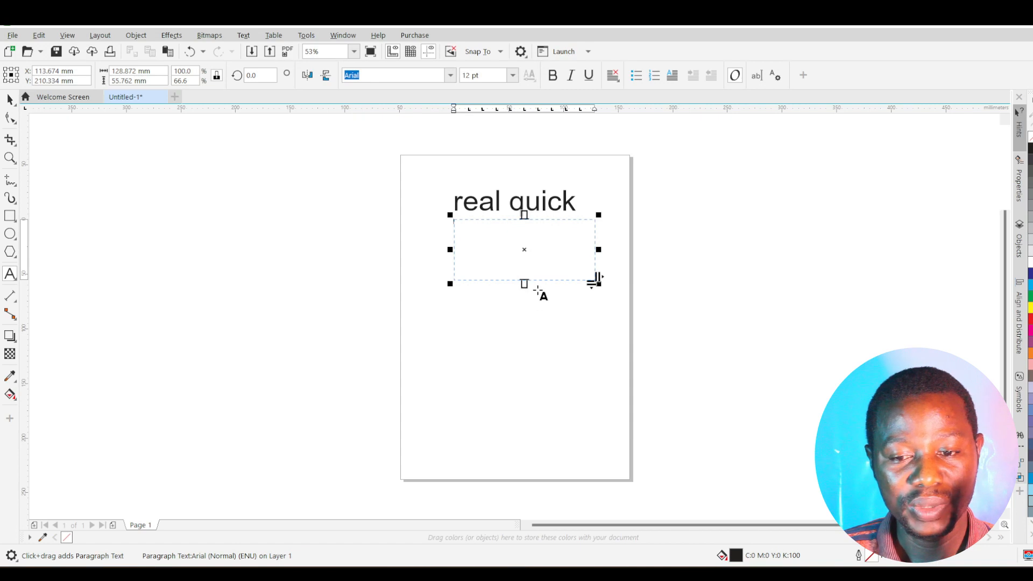
mouse_move(524, 282)
mouse_down()
mouse_move(521, 299)
mouse_move(523, 285)
mouse_up()
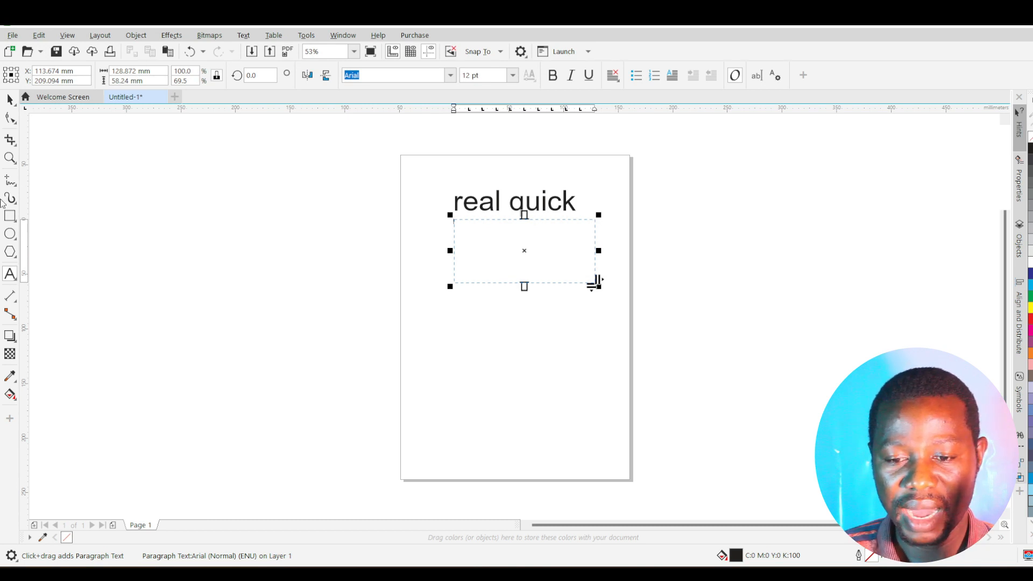
Draw a circle about 94 mm in diameter and position it just below the empty paragraph text frame
click(10, 233)
drag(470, 311, 577, 418)
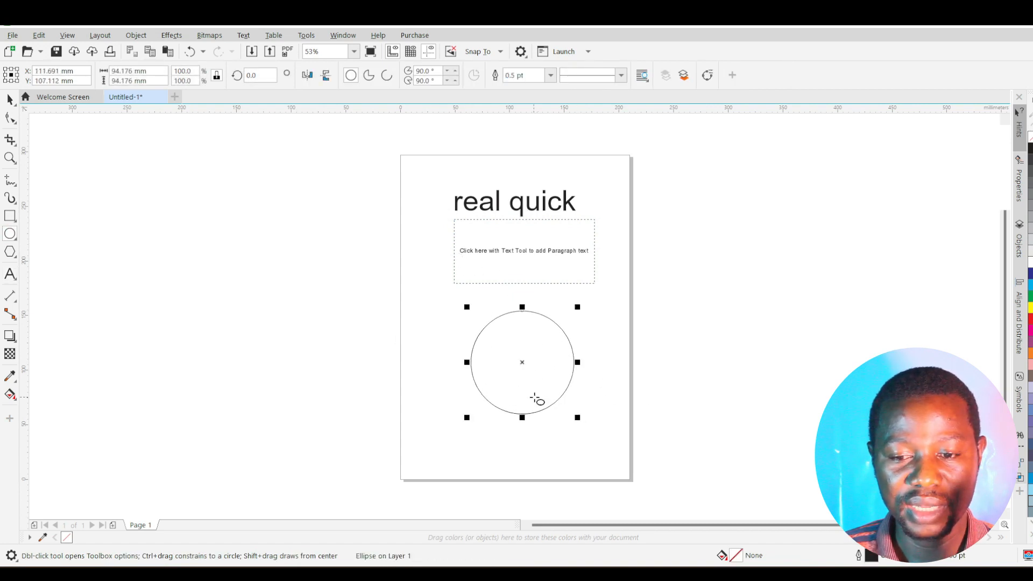
drag(522, 362, 519, 353)
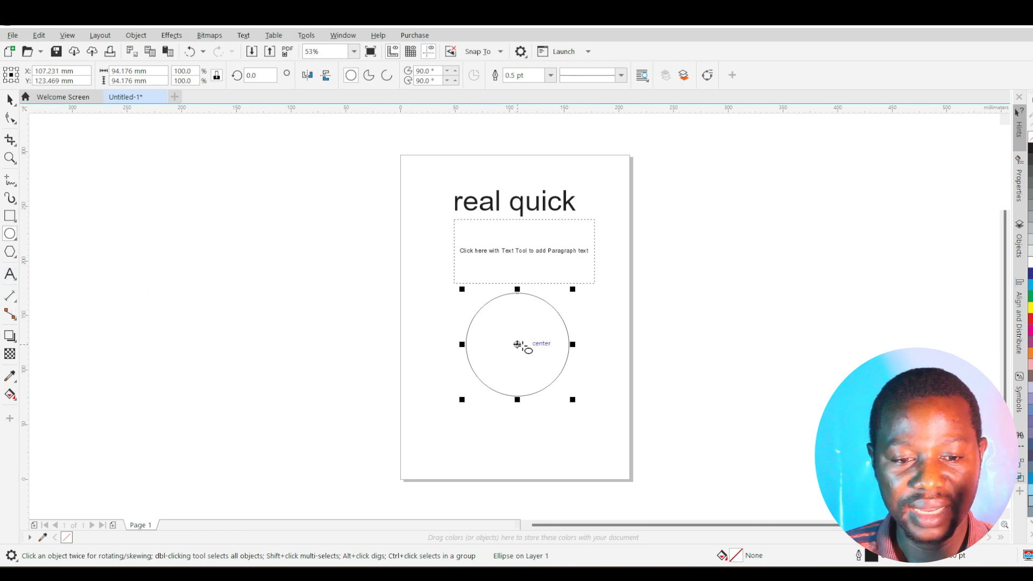
Place paragraph text inside the circle and enter "dfgkjd gjk fjkdg kdshksdg dghjksshsdkjhsg hkj"
click(11, 274)
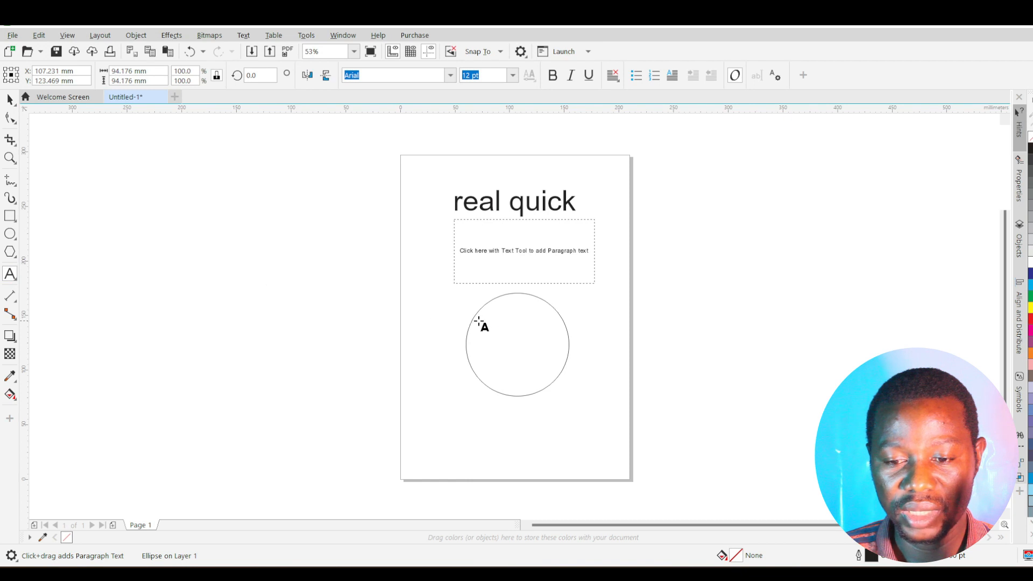
scroll(510, 313, up, 2)
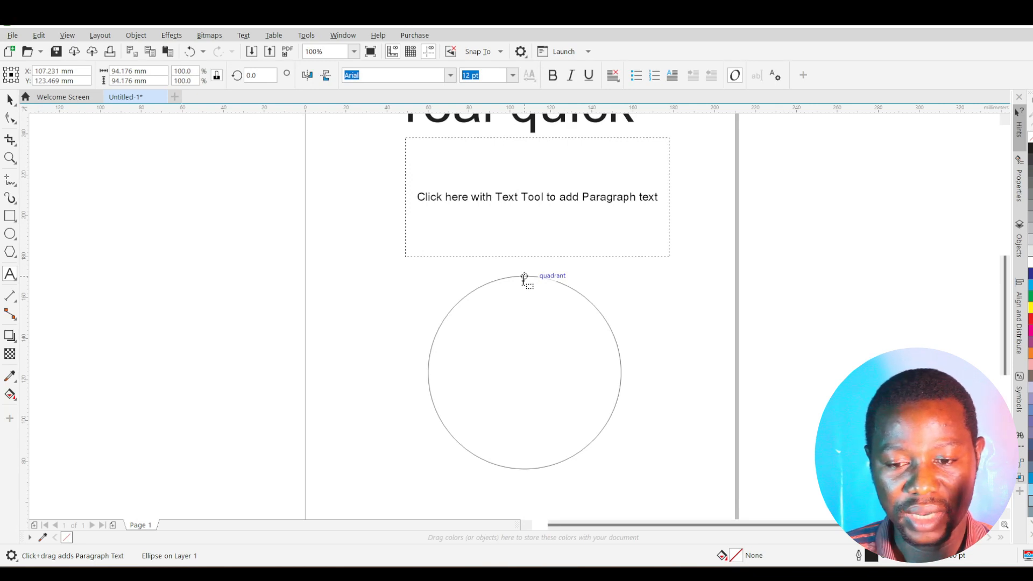
click(524, 277)
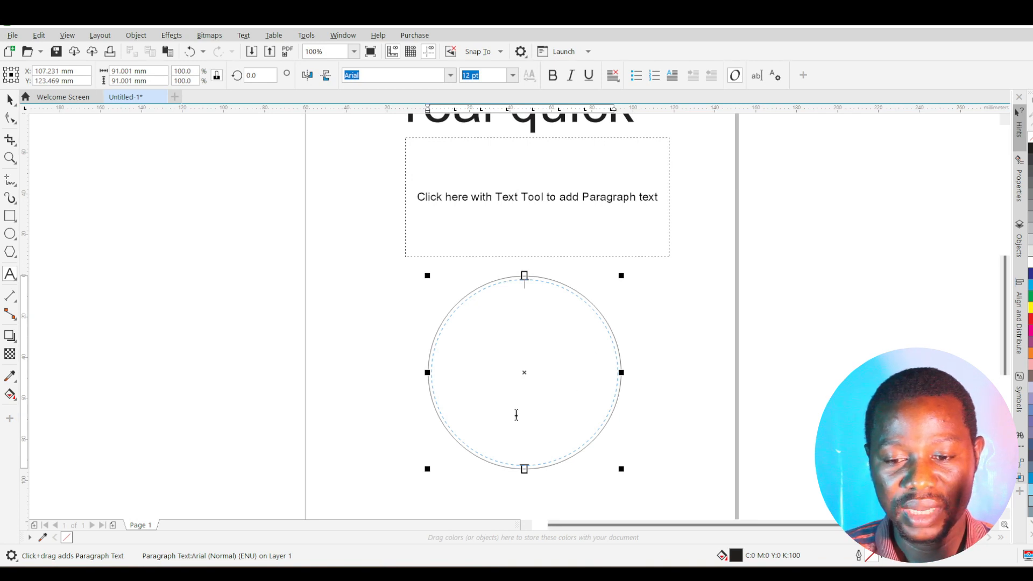
text(dfgkjd gjk fjkdg kdshksdg dgh)
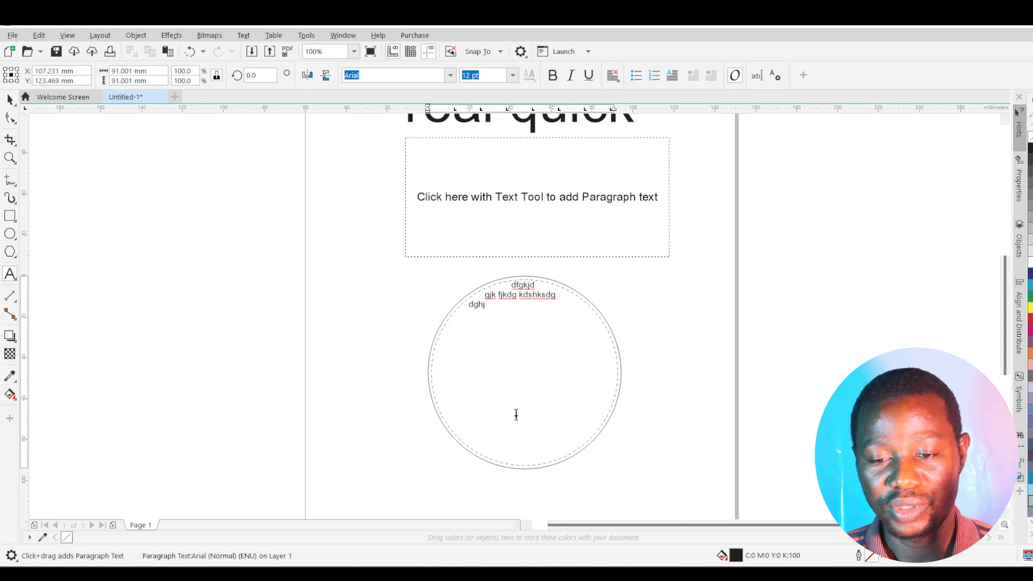
text(jksshsdkjhsg hkj)
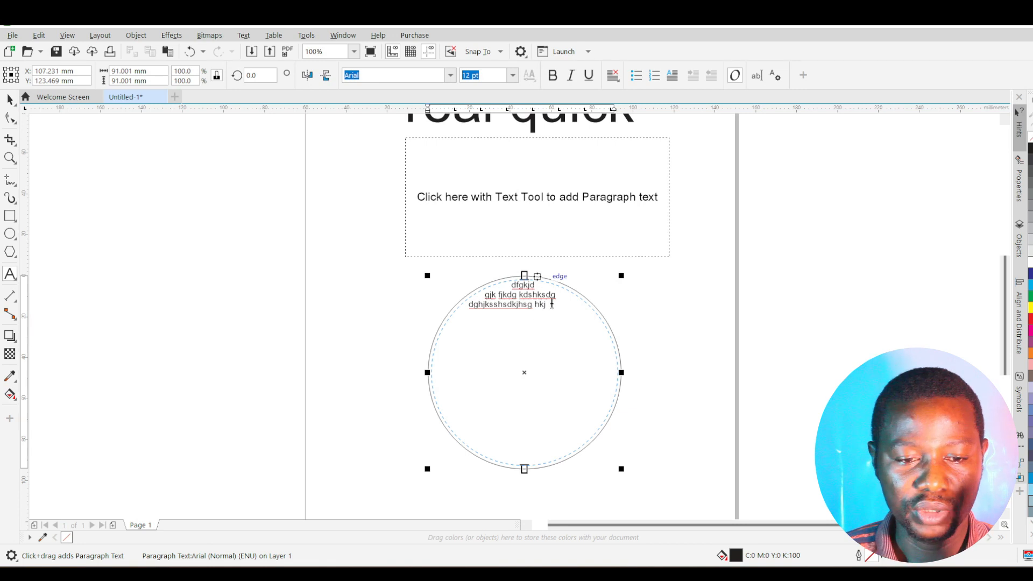
Draw a heart from the common shapes, about 59 by 57 mm, beside the circle and turn it into a paragraph text frame
click(11, 253)
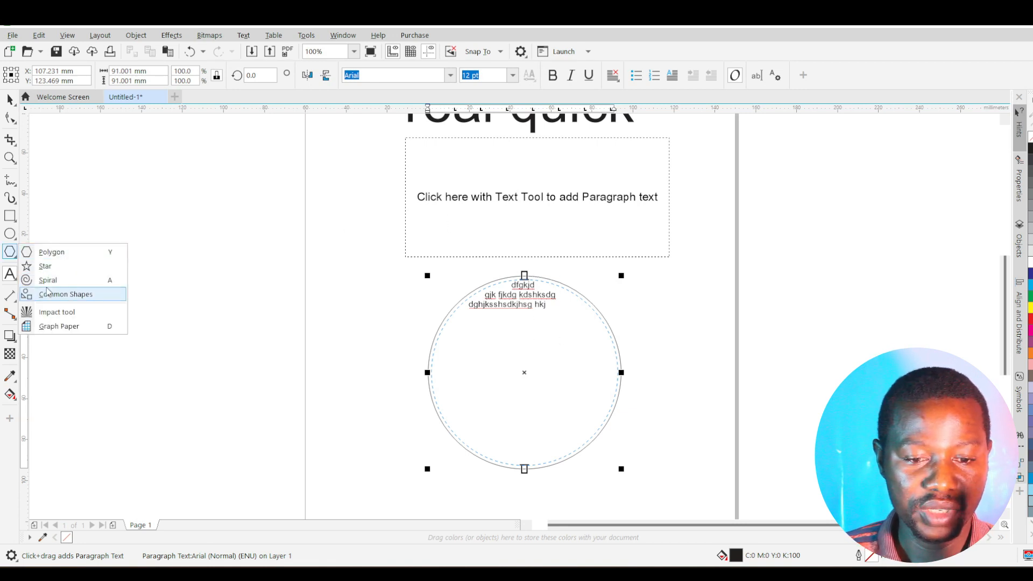
click(52, 296)
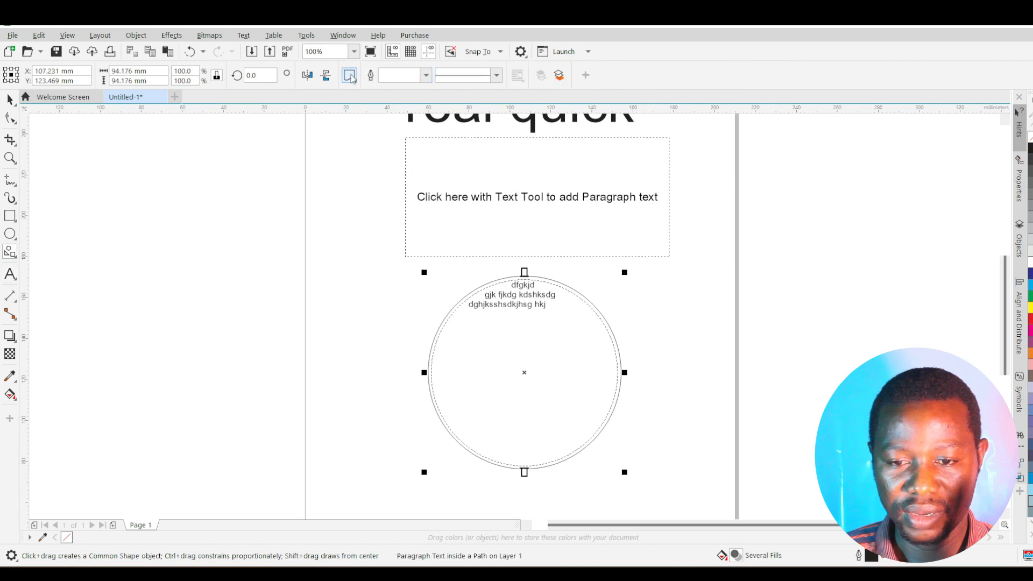
click(350, 76)
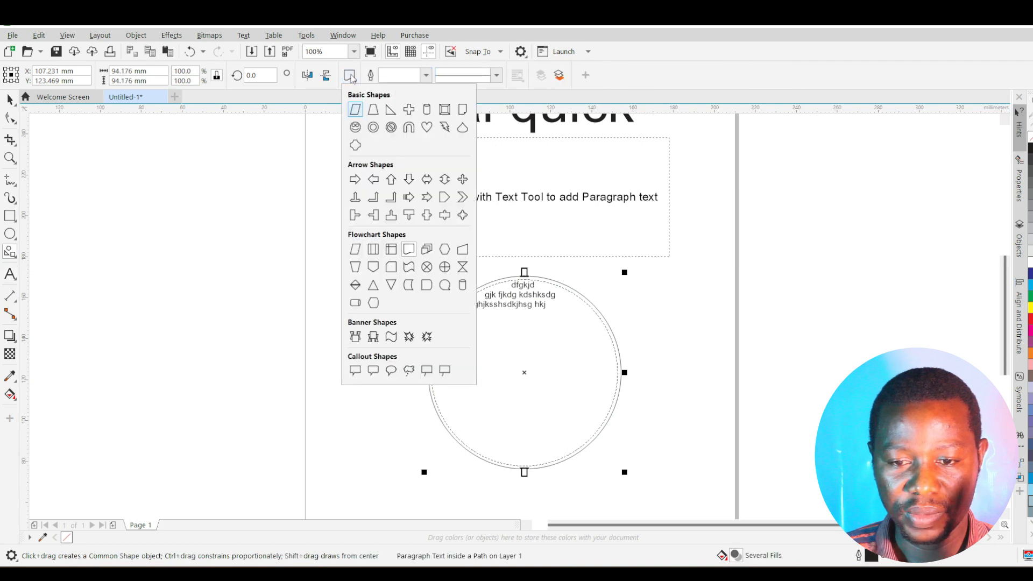
click(427, 127)
drag(279, 259, 403, 376)
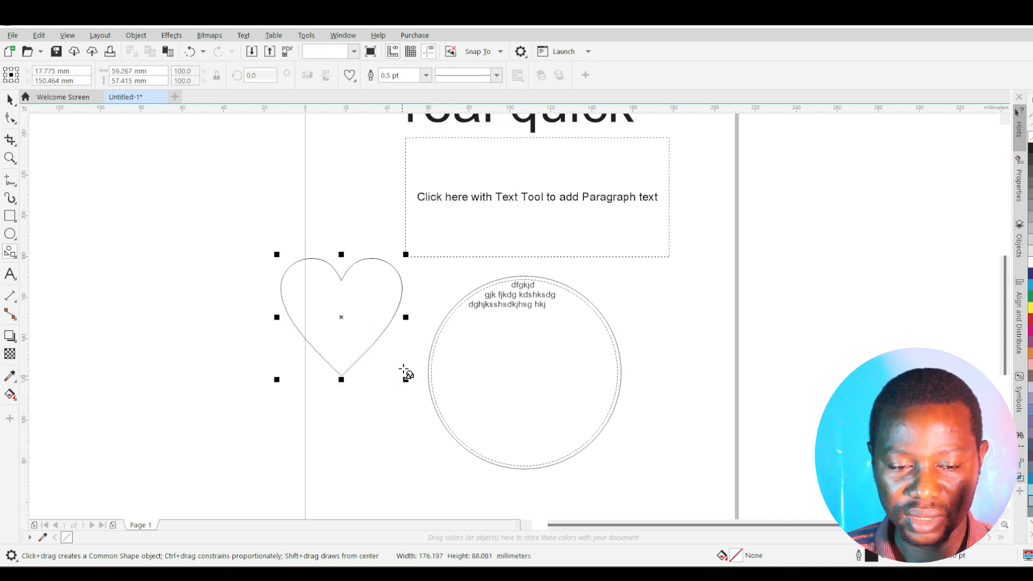
click(15, 276)
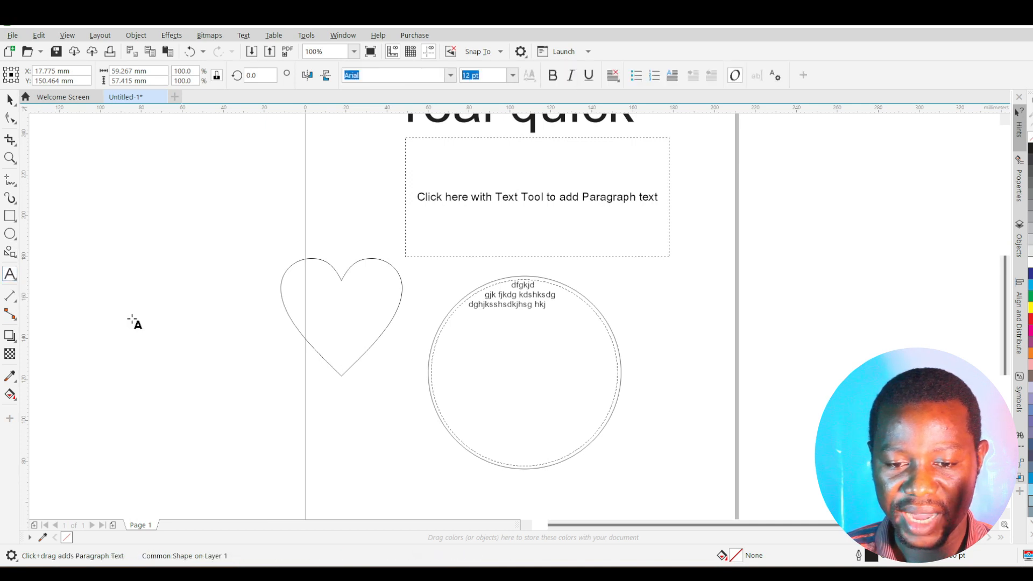
click(324, 264)
Shrink the text-filled circle to about 57 mm and move it up beside the frame, and draw an empty circle about 62 mm wide below
drag(463, 419, 536, 371)
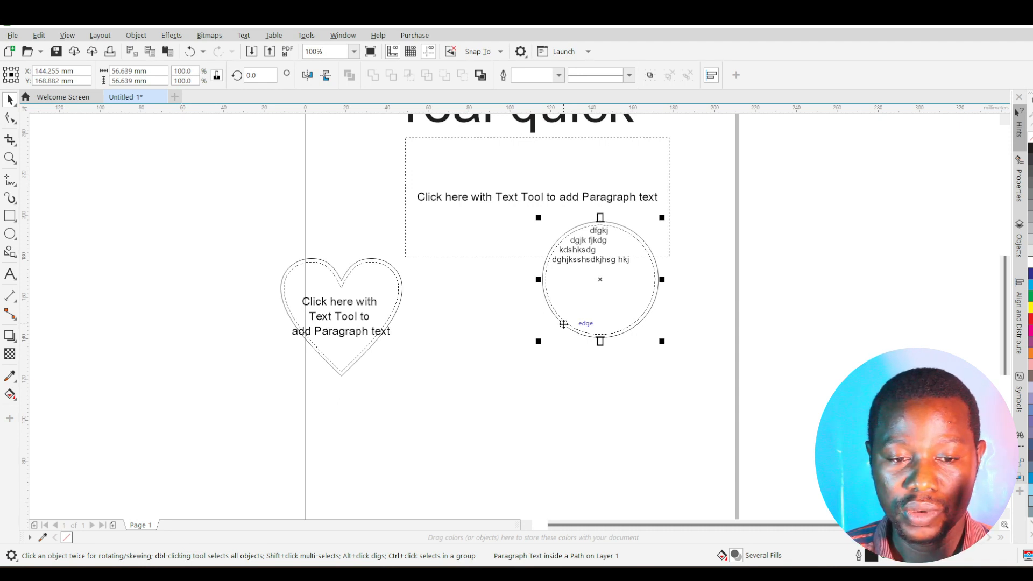
key(F7)
drag(502, 364, 631, 494)
key(space)
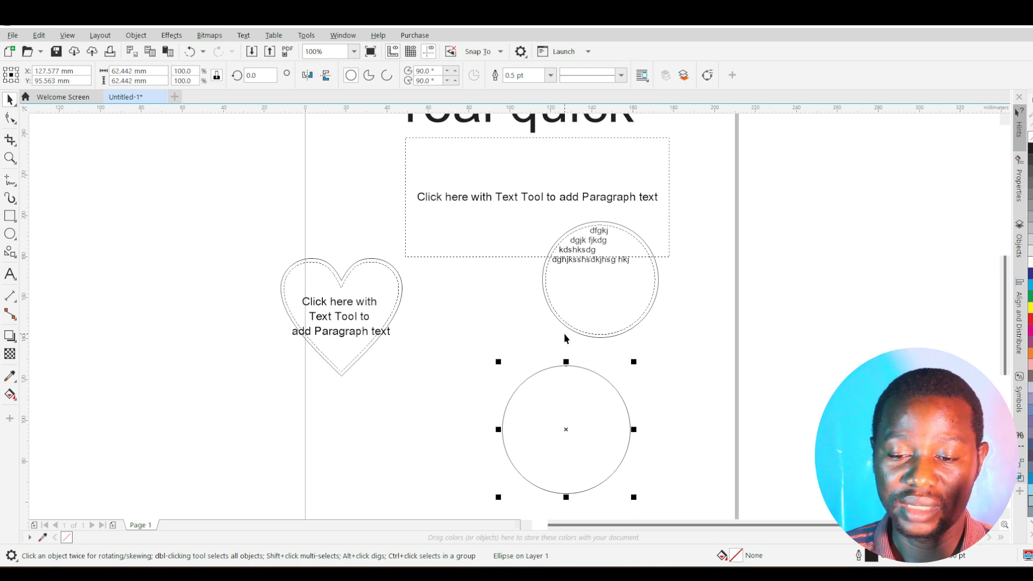
drag(571, 434, 497, 421)
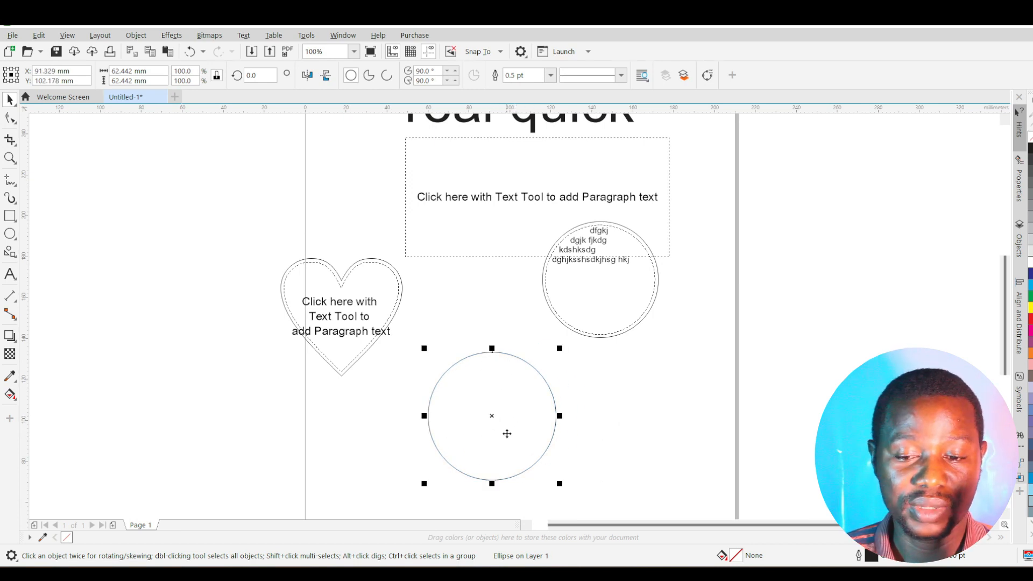
drag(495, 423, 495, 417)
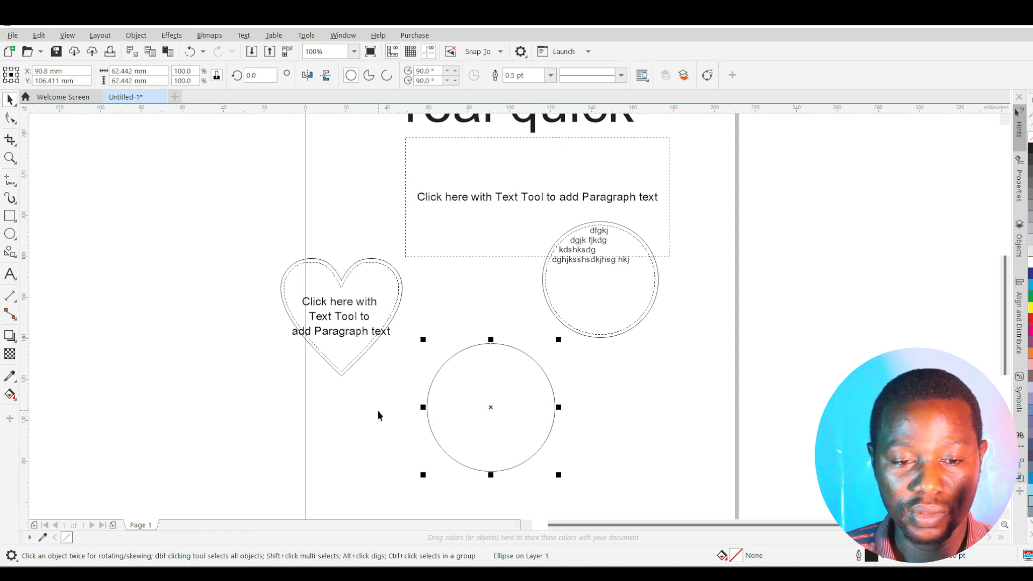
Add the artistic text "real text around" along the outside of the empty circle's upper edge
click(9, 274)
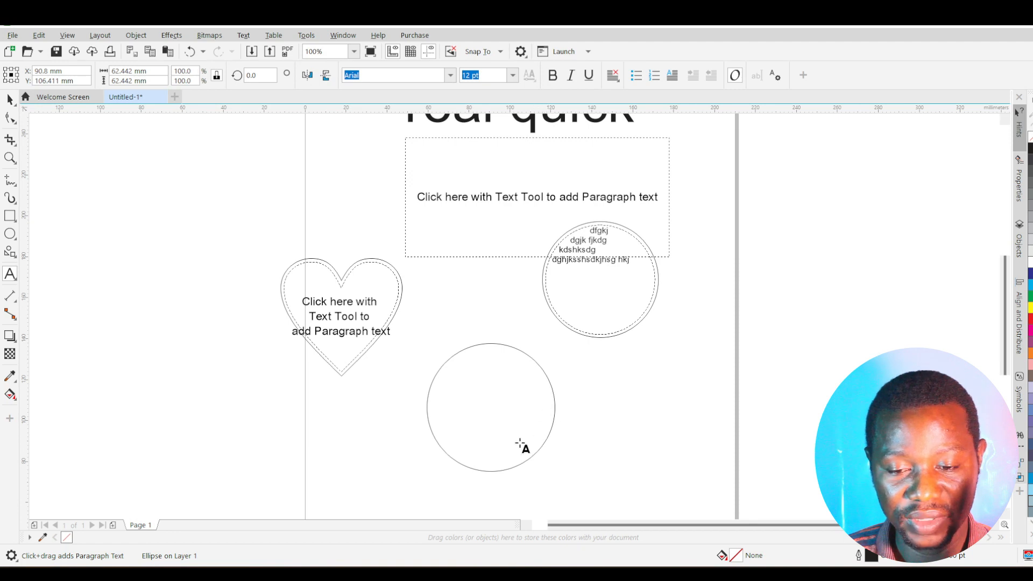
click(479, 345)
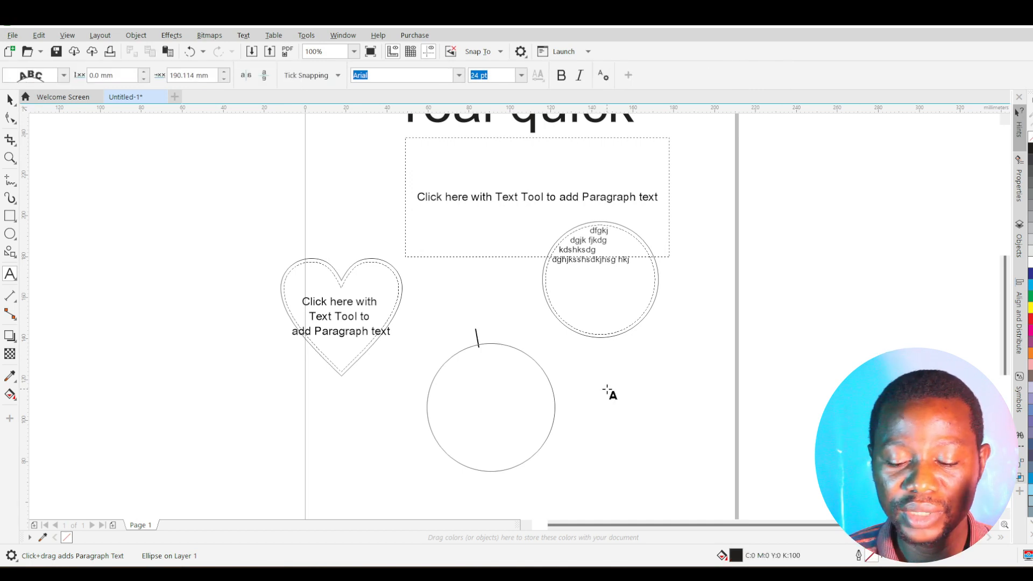
text(re)
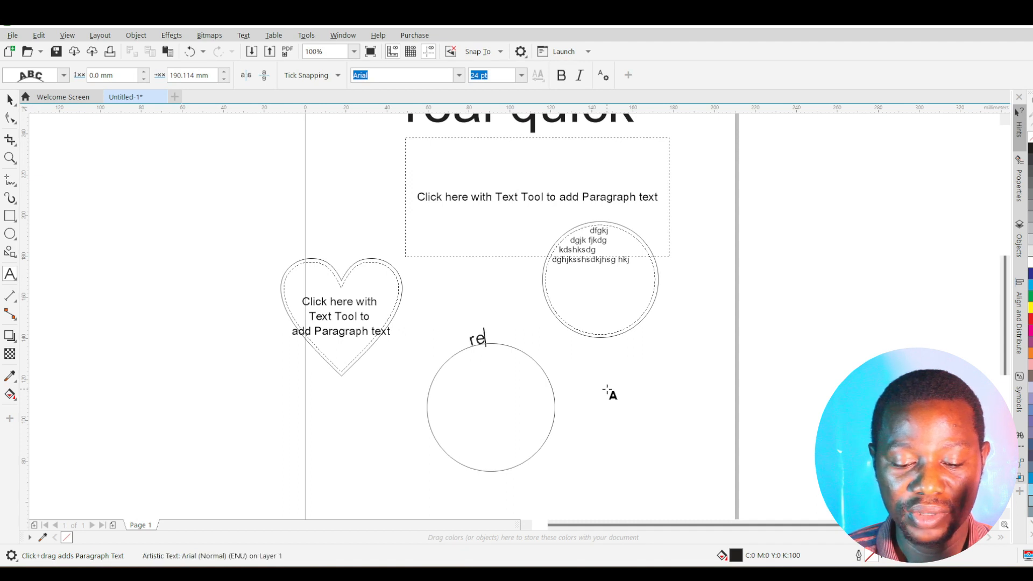
text(al text)
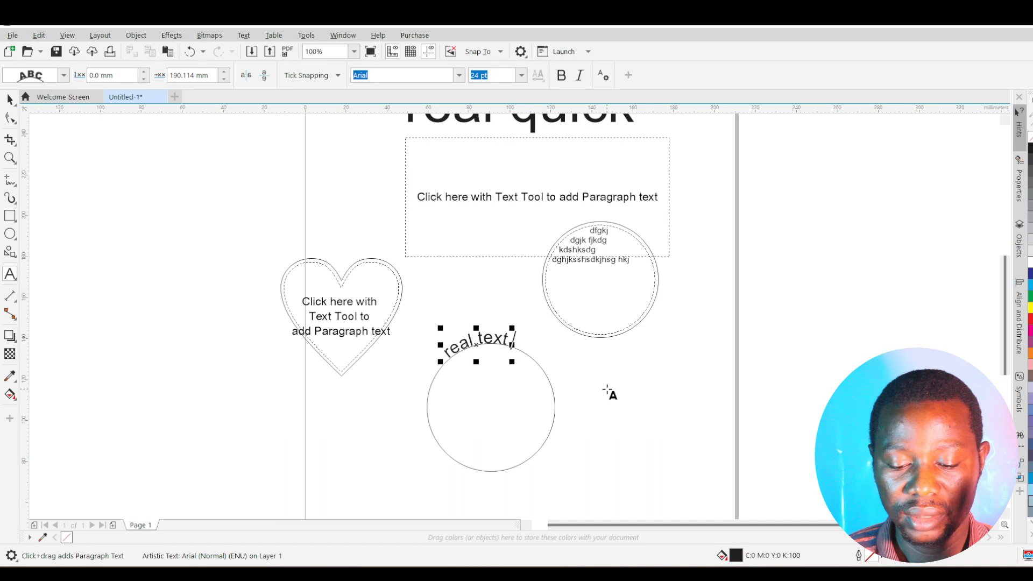
text( around)
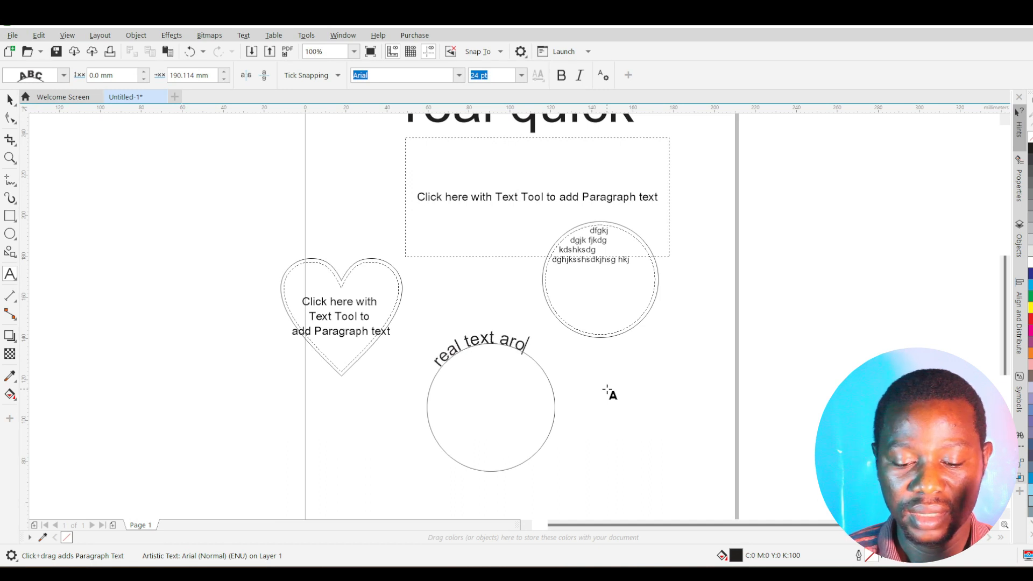